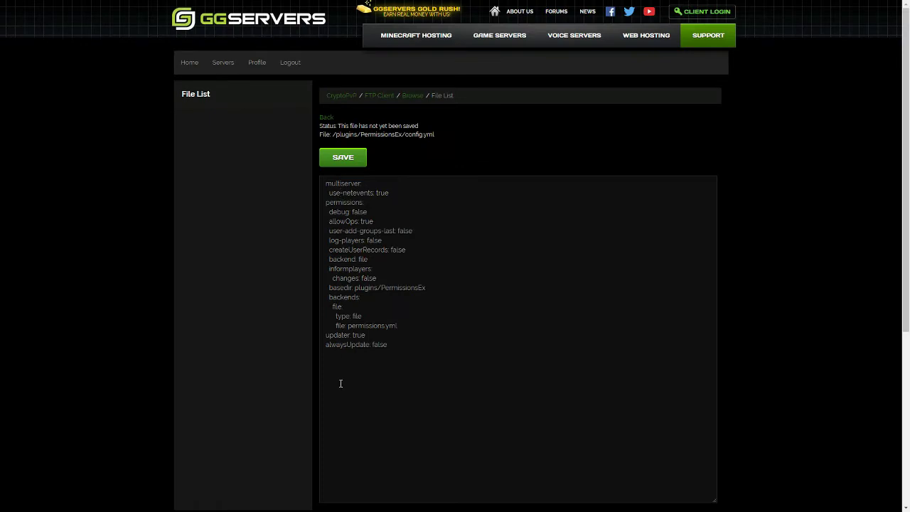
- Set allowOps to false in the PermissionsEx config.yml file
left_click(374, 222)
key("BackSpace")
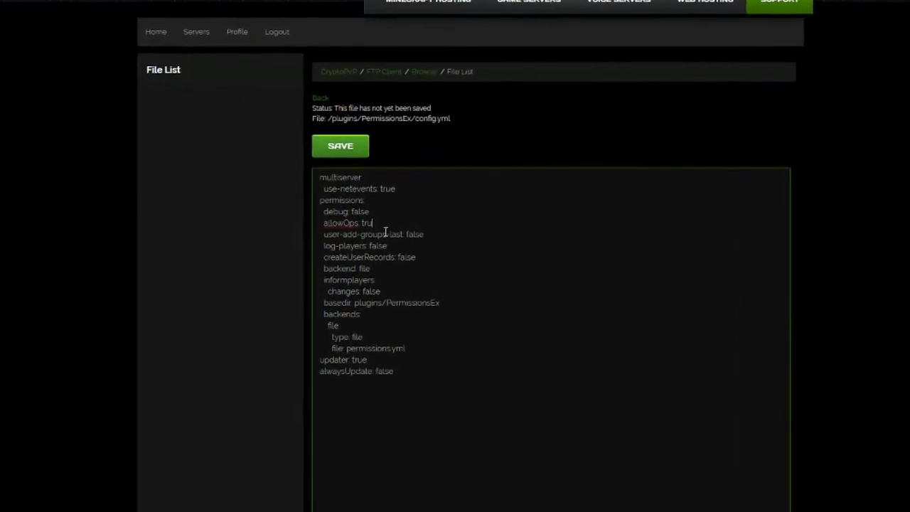
key("BackSpace")
key("BackSpace")
key("BackSpace")
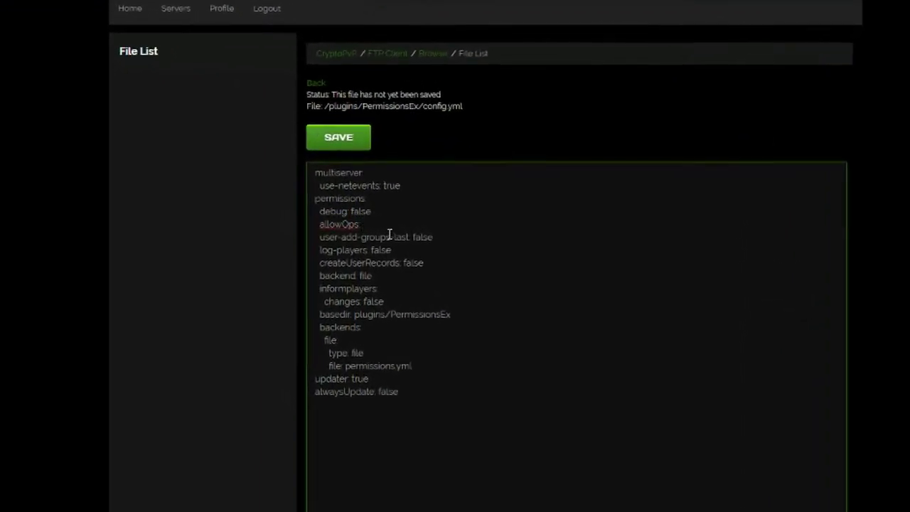
type("false")
- Set allowOps to true in the PermissionsEx config.yml and save the file
key("BackSpace")
key("BackSpace")
key("BackSpace")
key("BackSpace")
key("BackSpace")
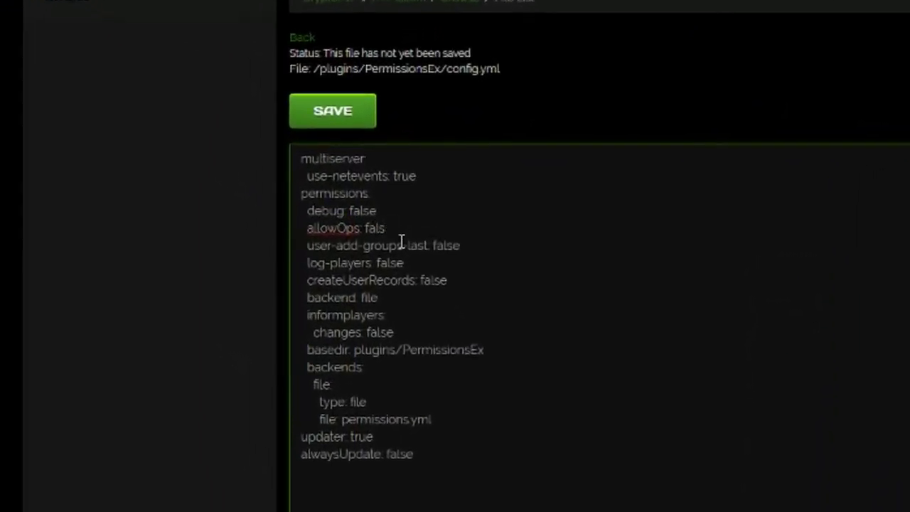
type("true")
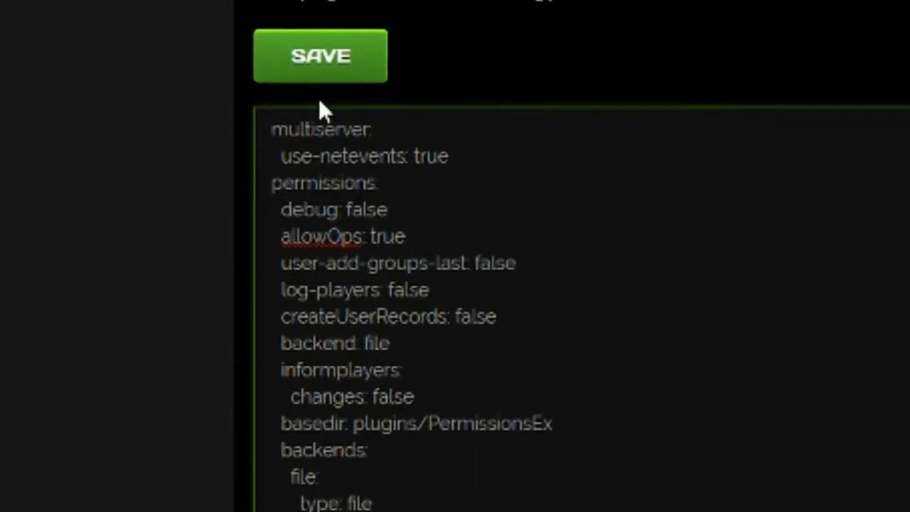
left_click(317, 13)
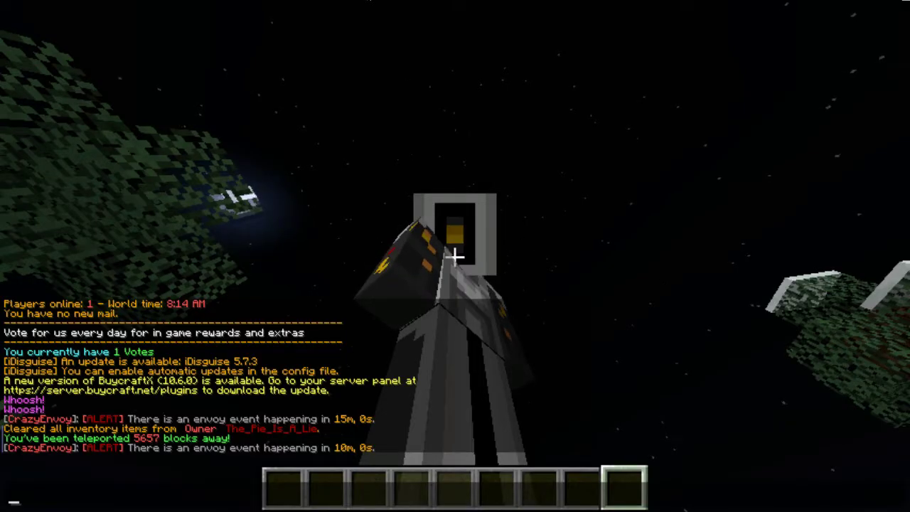
- Run /pex in the Minecraft chat and look through the list of PermissionsEx commands
key("Escape")
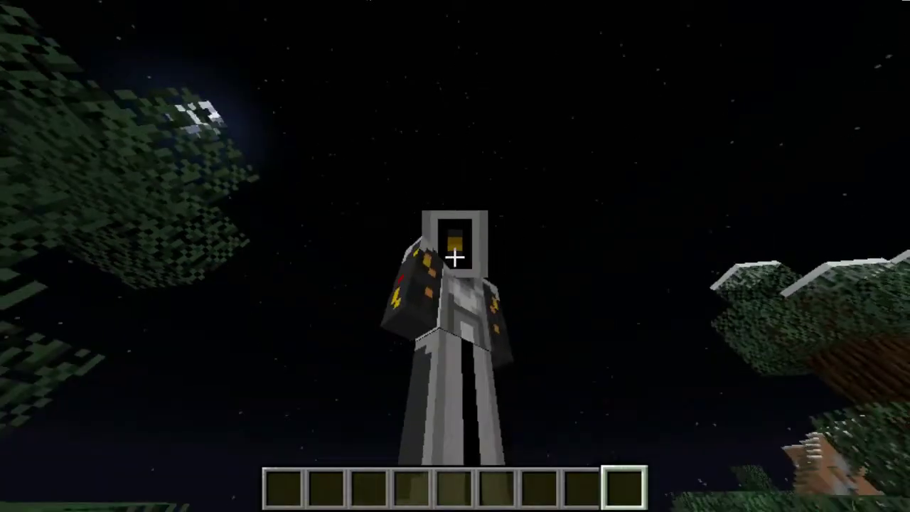
key("F5")
key("w")
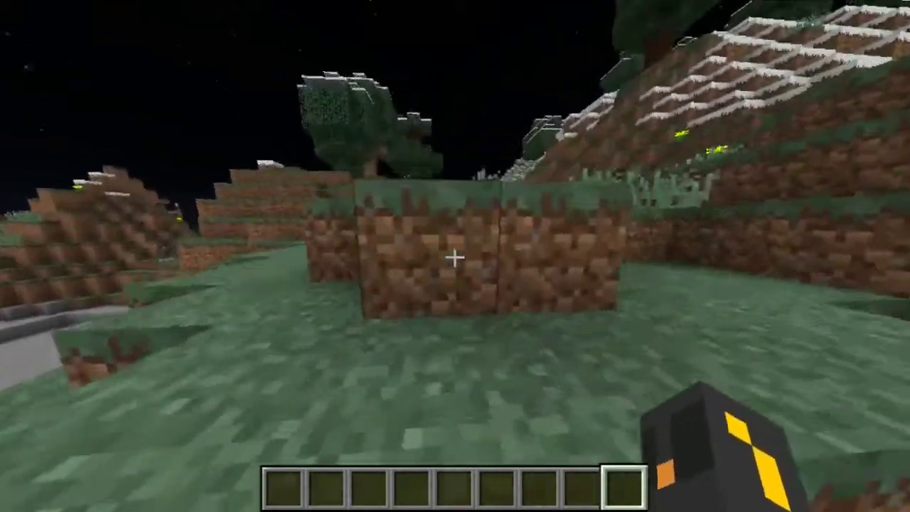
type("/pex")
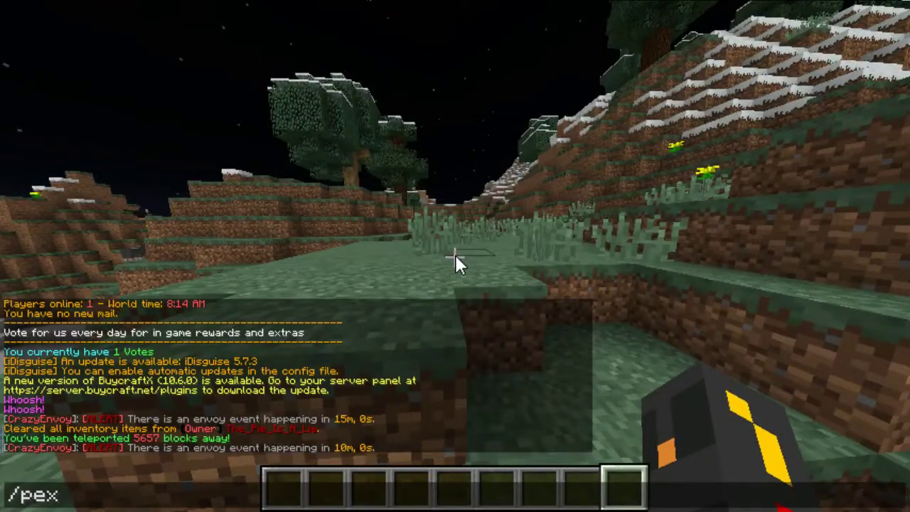
key("Return")
scroll(168, 452, "up", 15)
scroll(169, 446, "down", 15)
key("Escape")
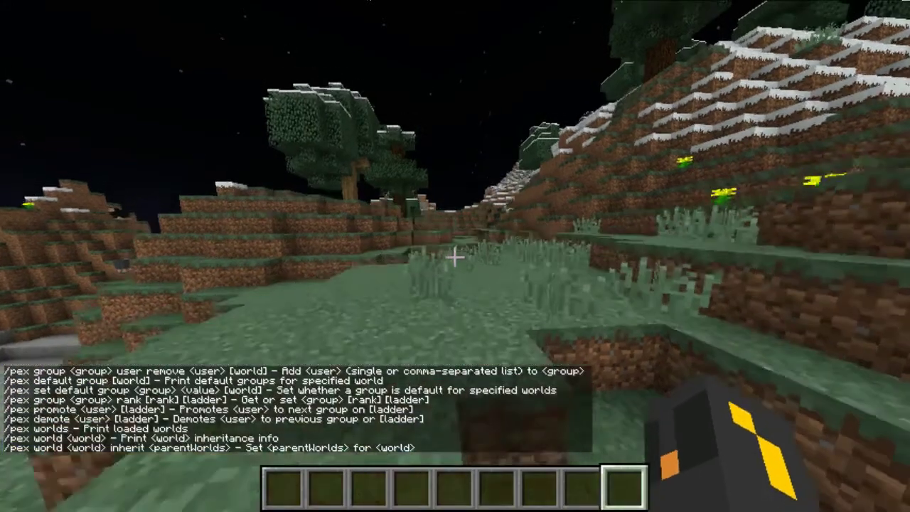
- Run /pex group Youtube to view the Youtube group's permissions and options
type("/pex group")
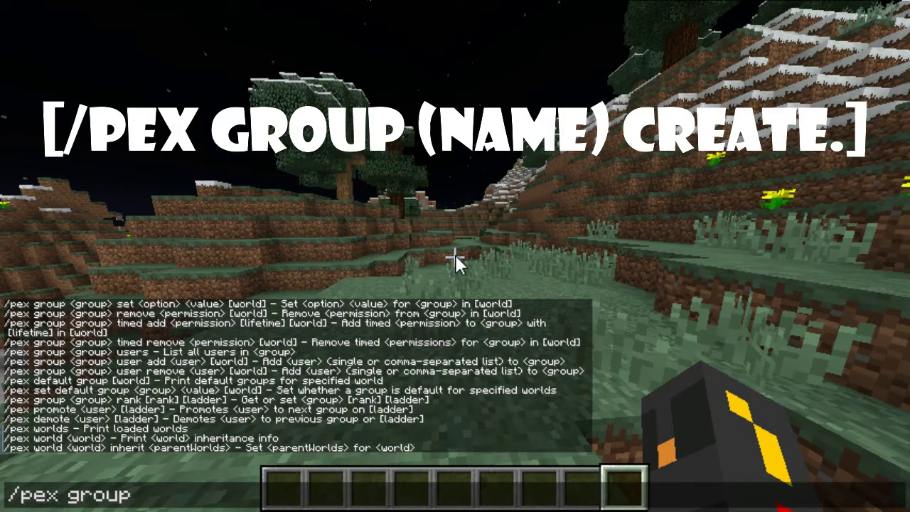
type("tube")
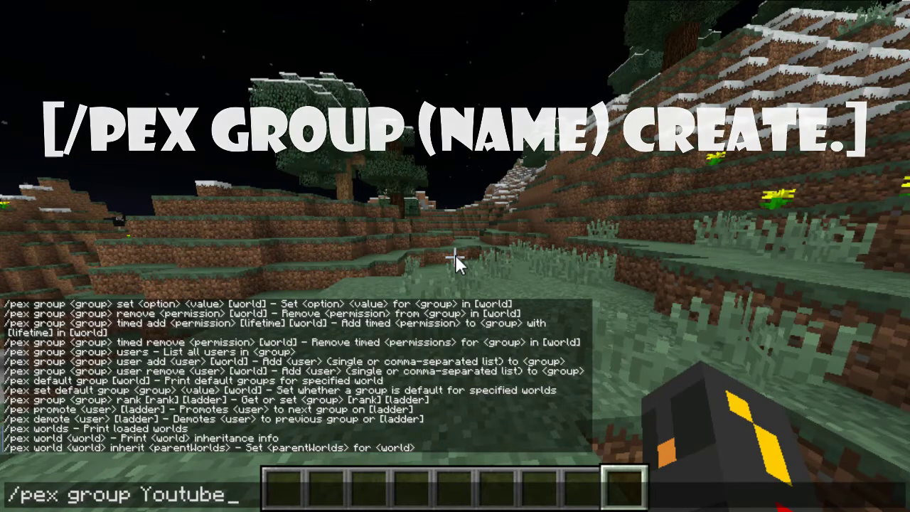
key("Return")
- Create a new permission group named YT with the command /pex group YT create
type("/pex group Yo")
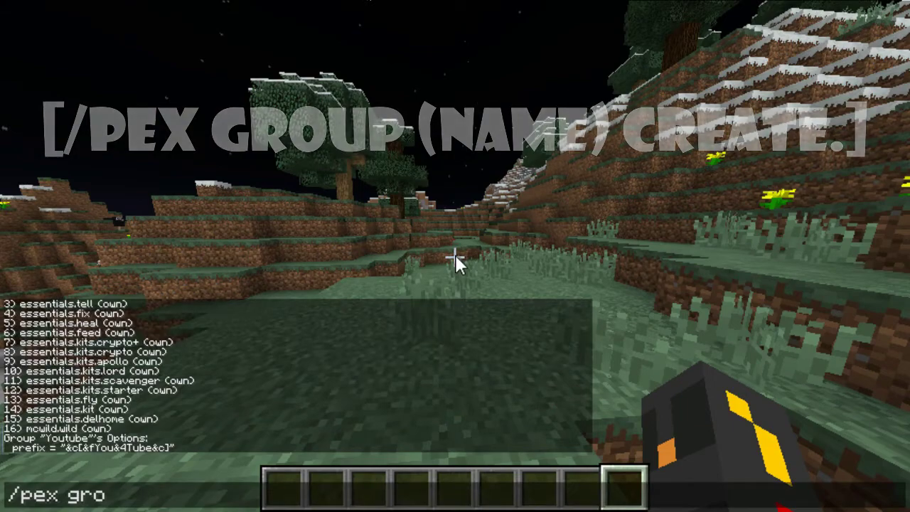
key("BackSpace")
type("T create")
key("Return")
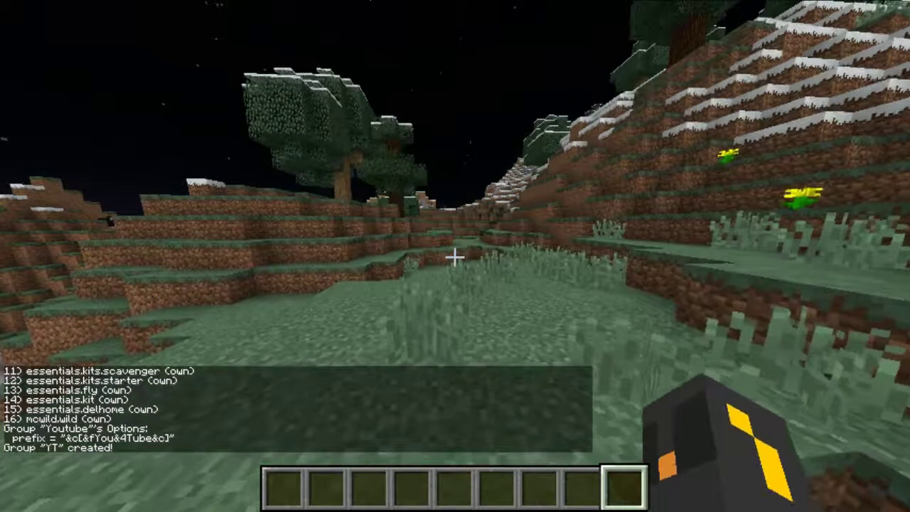
key("w")
key("w")
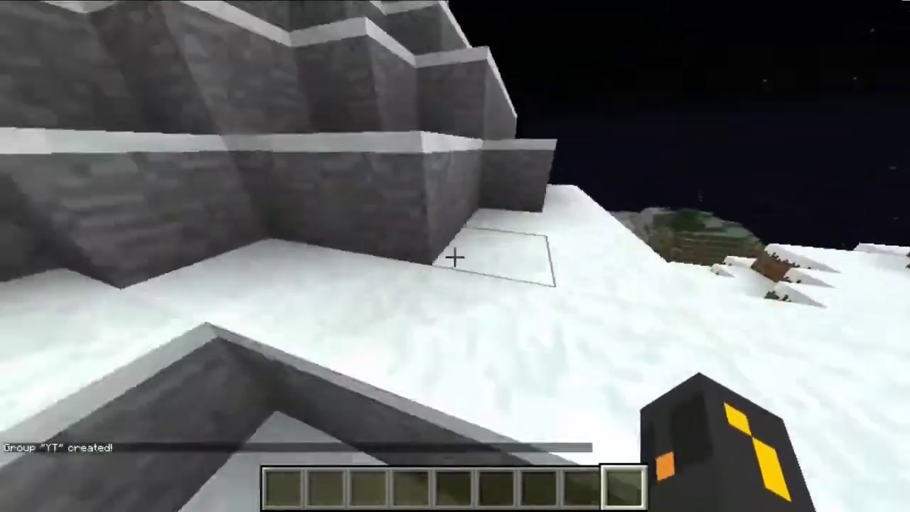
key("slash")
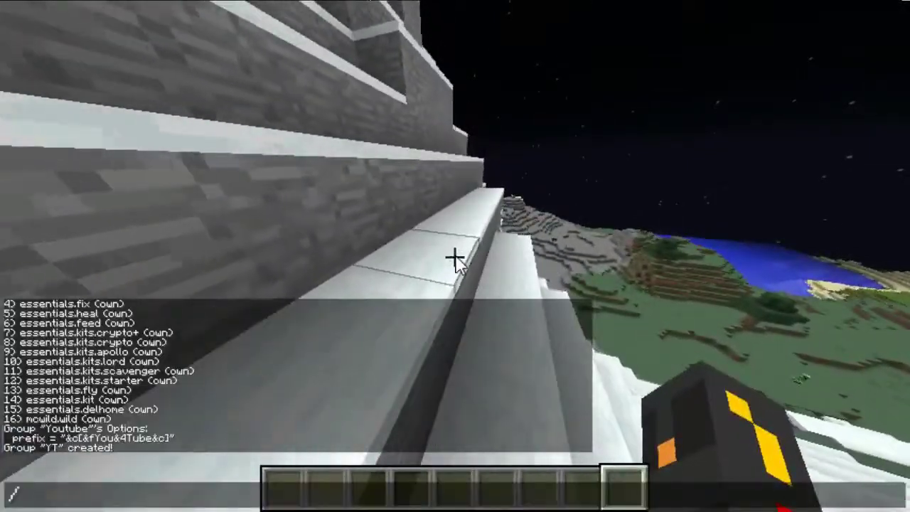
type("pex")
key("Escape")
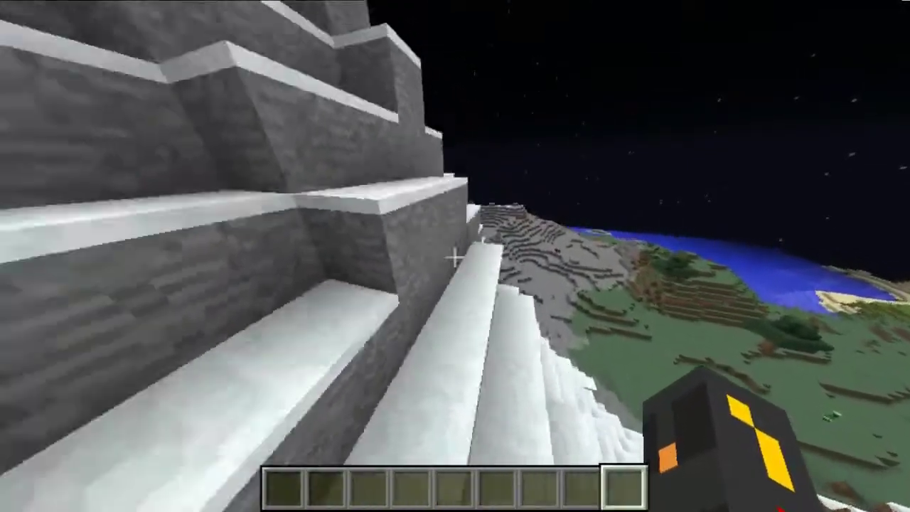
key("w")
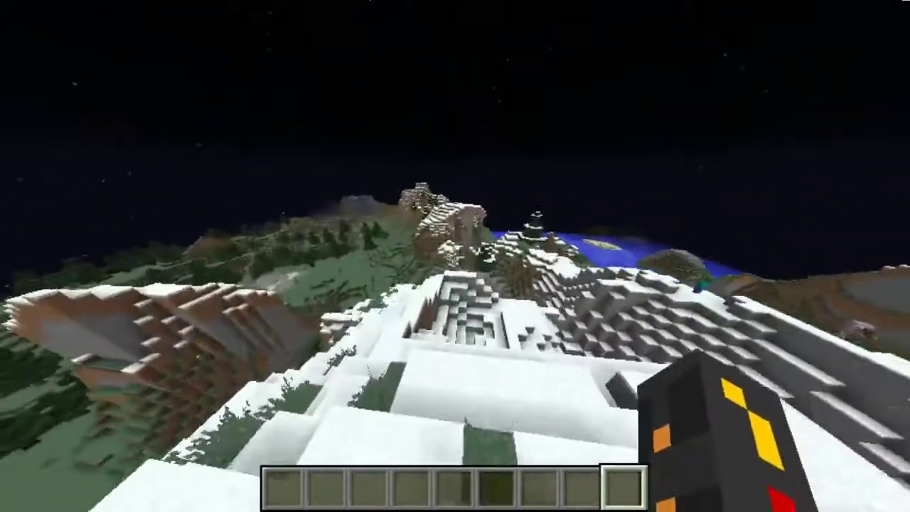
- Set the YT group's prefix to &7[&fY&4T&7] with the /pex group prefix command
key("slash")
type("pex group YT")
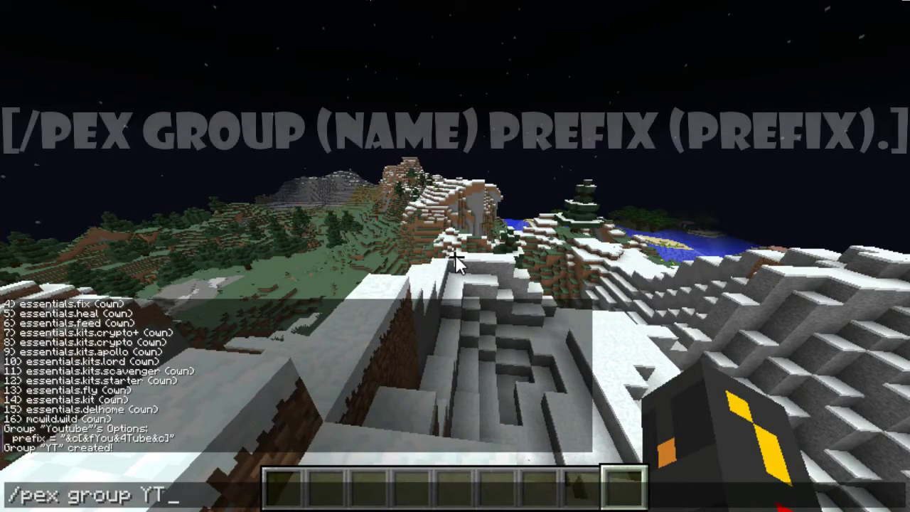
type(" prefix")
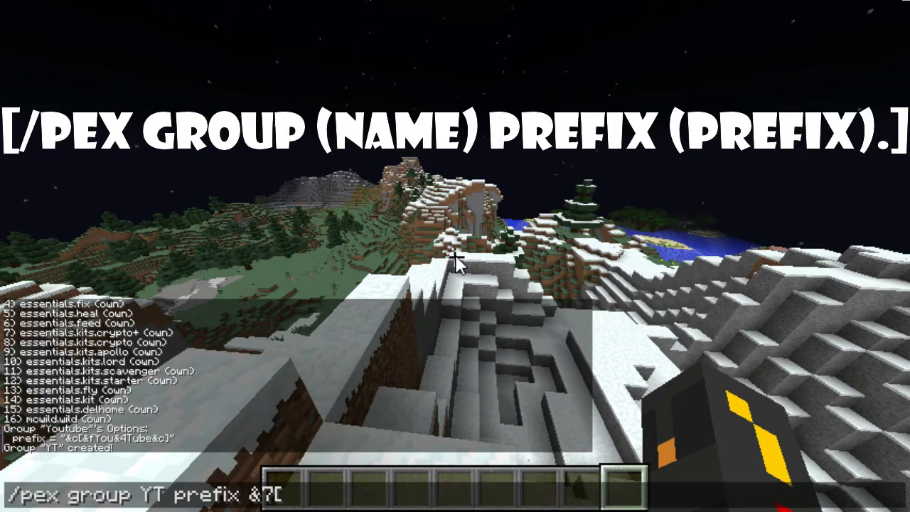
type("&7[&fY&4T")
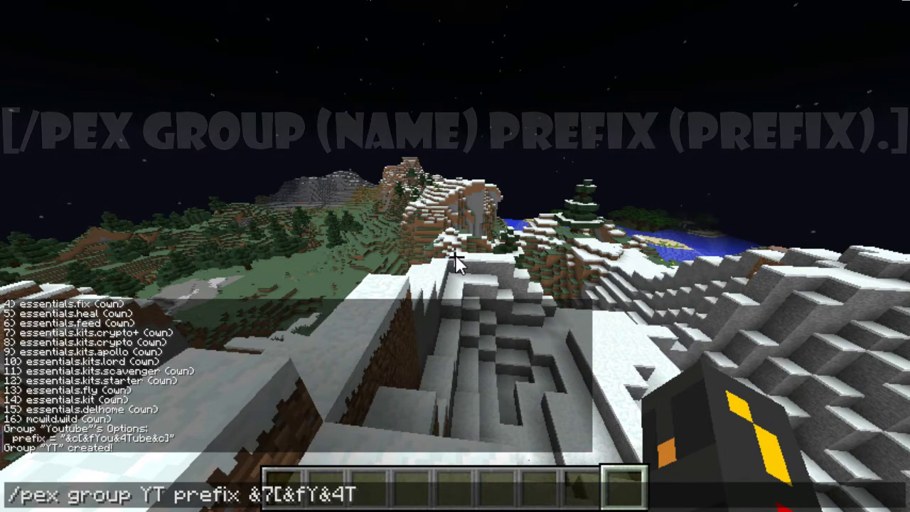
type("&7]")
key("Return")
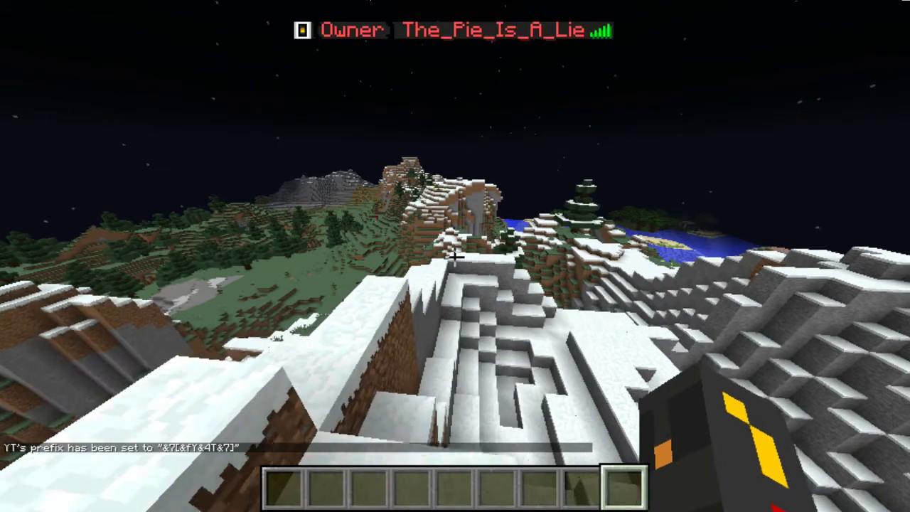
key("w")
key("space")
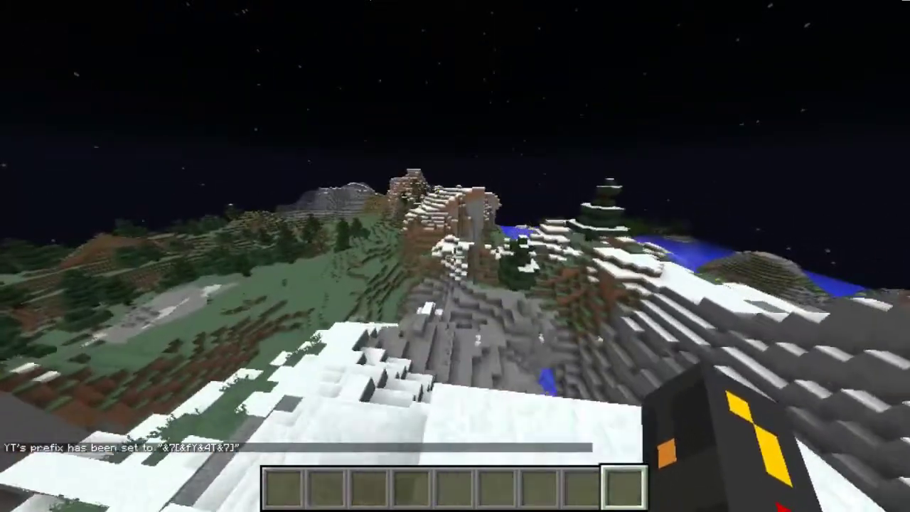
key("slash")
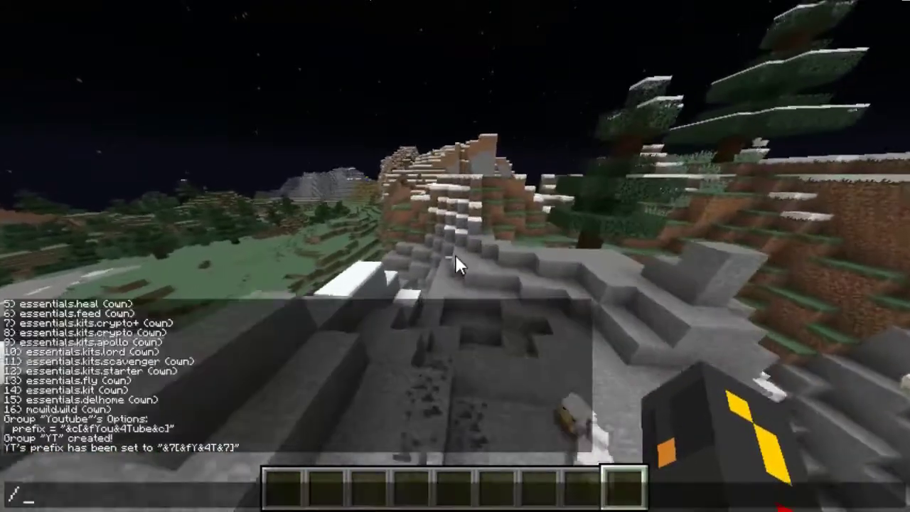
type("pex group")
key("Escape")
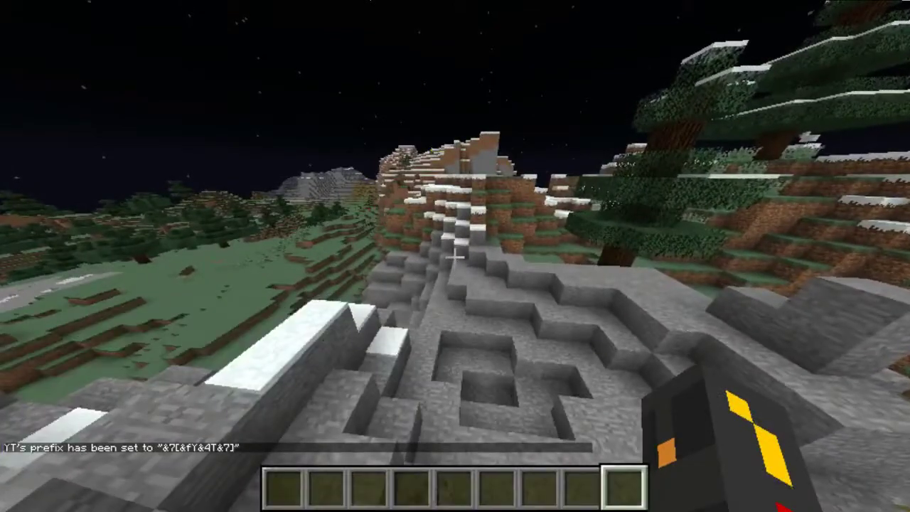
- Add your own player to the YT group with /pex group YT user add and the player name
key("slash")
type("pex ")
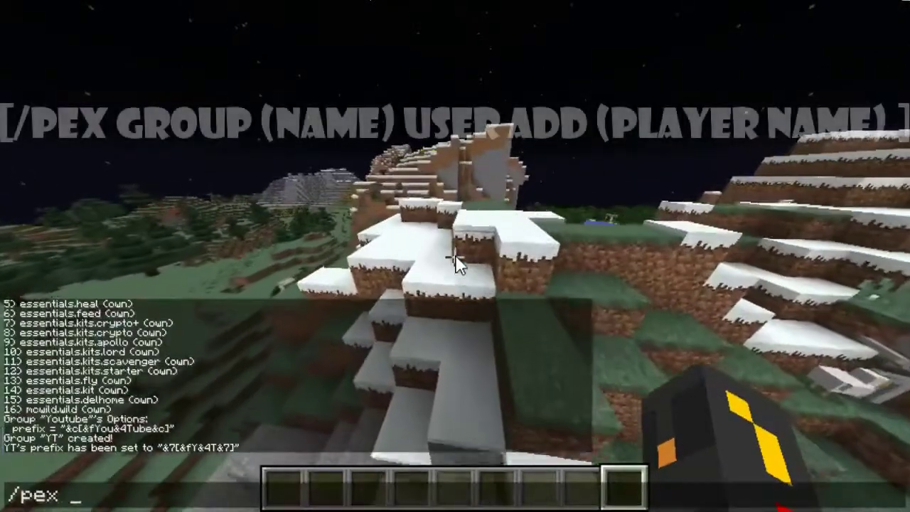
type("group YT user add The_Pie_Is_A_Lie")
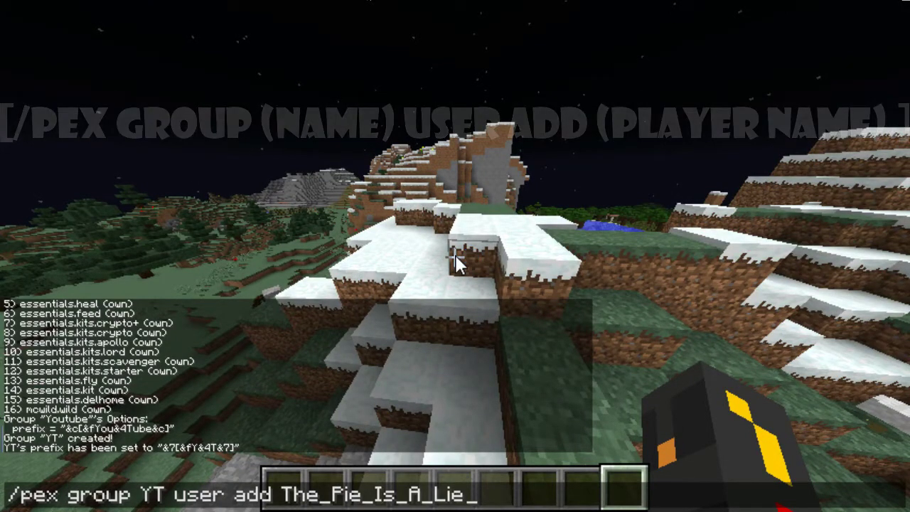
key("Return")
- Remove your own player from the Owner group with /pex group Owner user remove and the player name
key("slash")
type("pex ")
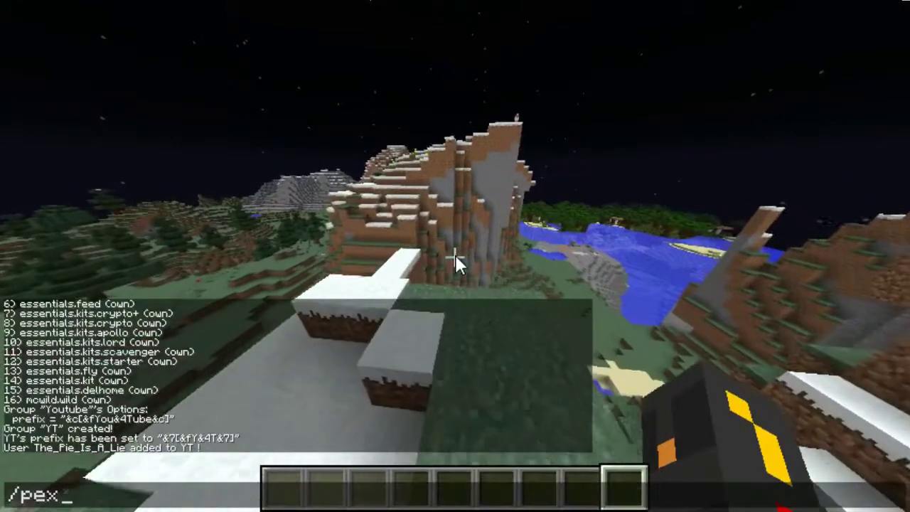
type("group Owner user remove The_Pie_Is_A_Lie")
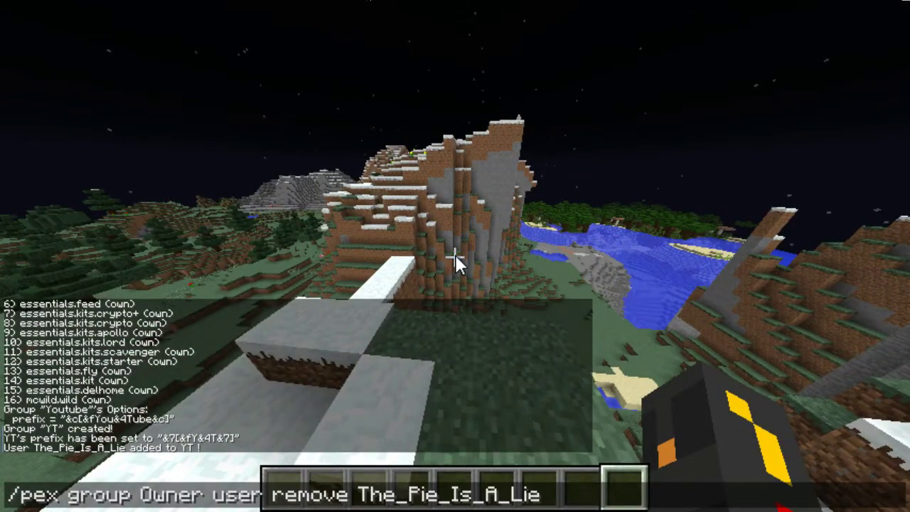
key("Return")
- Send the chat message "hi" to check the prefix shown before the player's name
type("thi")
key("Return")
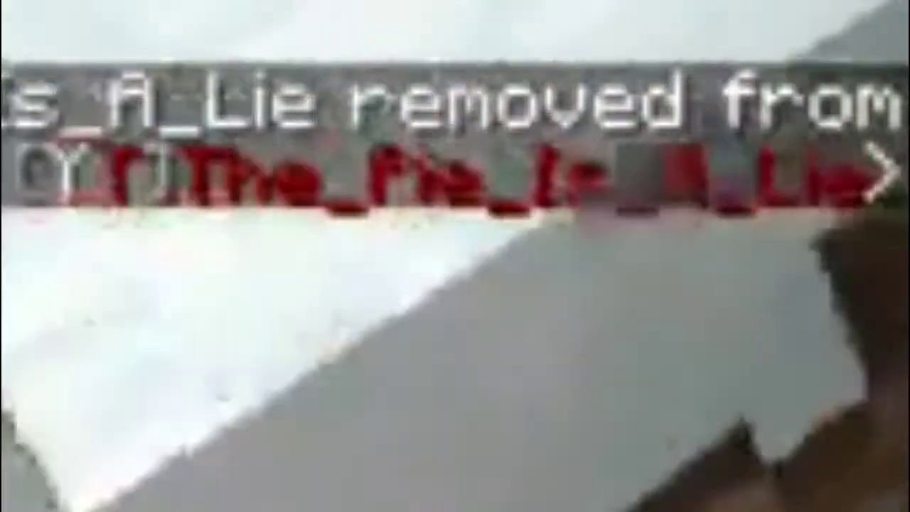
- Add the permission essentials.fly to the YT group with a /pex command
key("w")
key("space")
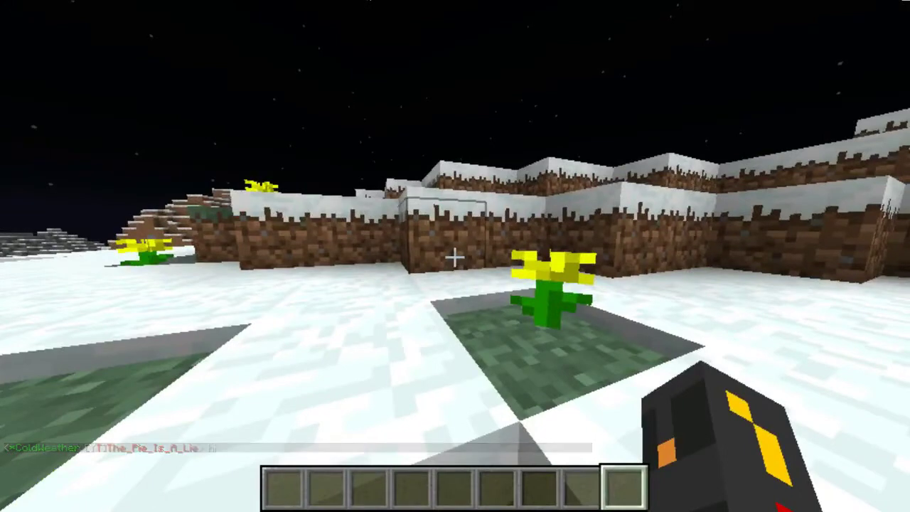
type("/pe")
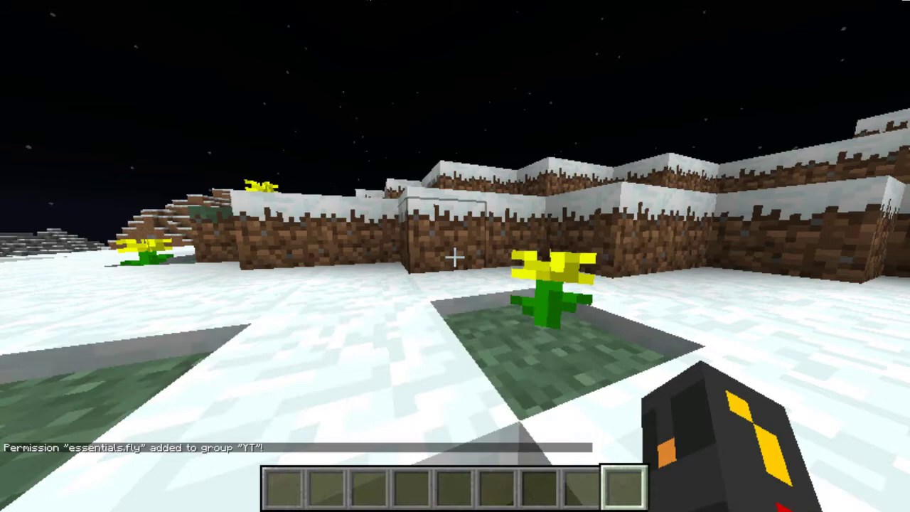
key("w")
key("space")
key("space")
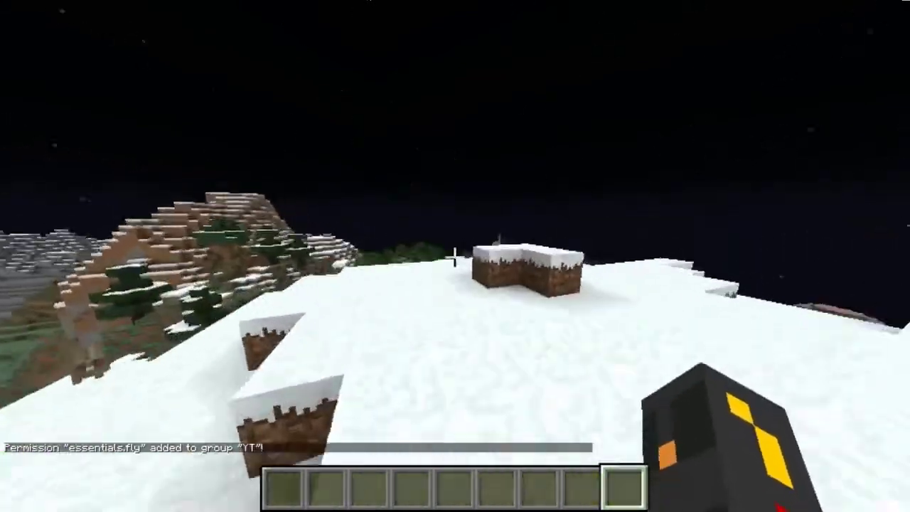
key("w")
key("Tab")
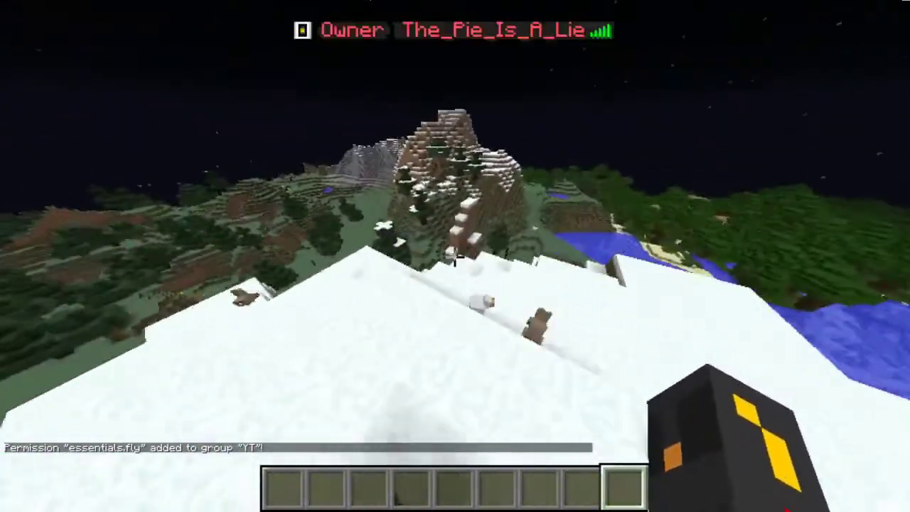
key("w")
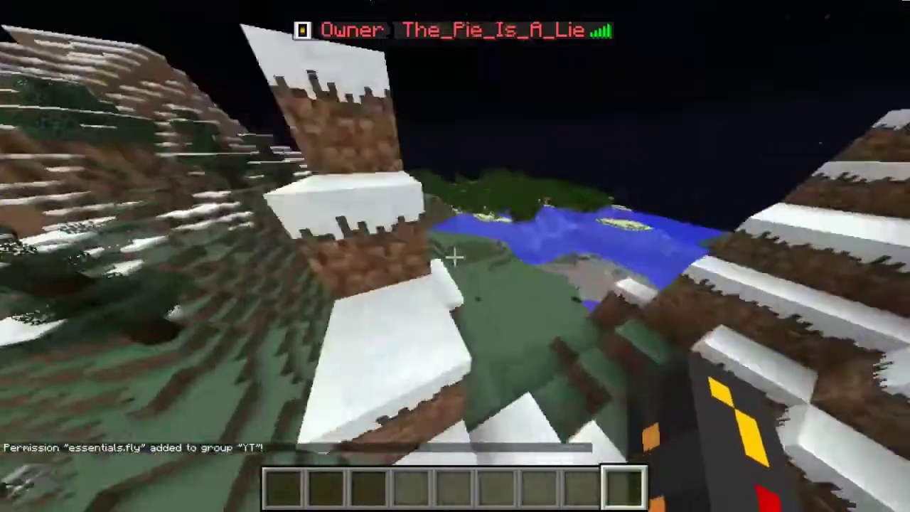
key("space")
key("w")
key("w")
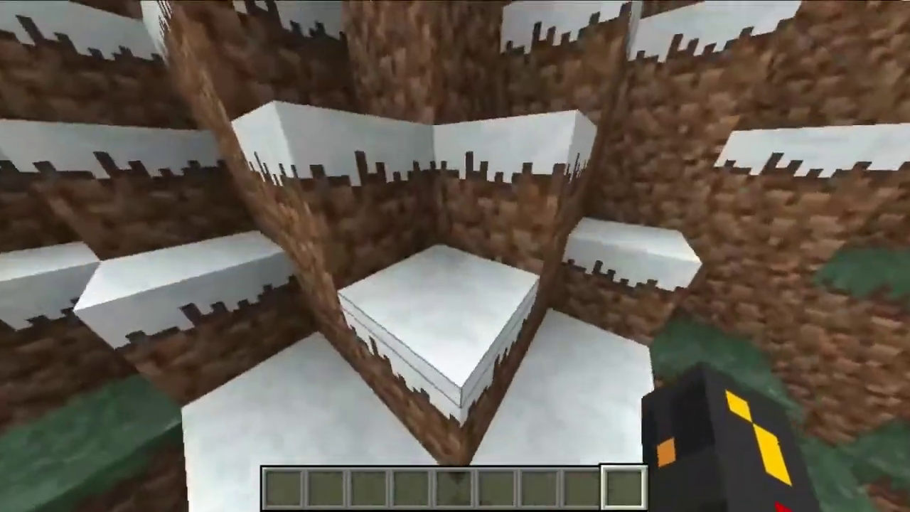
key("w")
key("space")
key("w")
key("Tab")
type("/shop")
key("Return")
key("Escape")
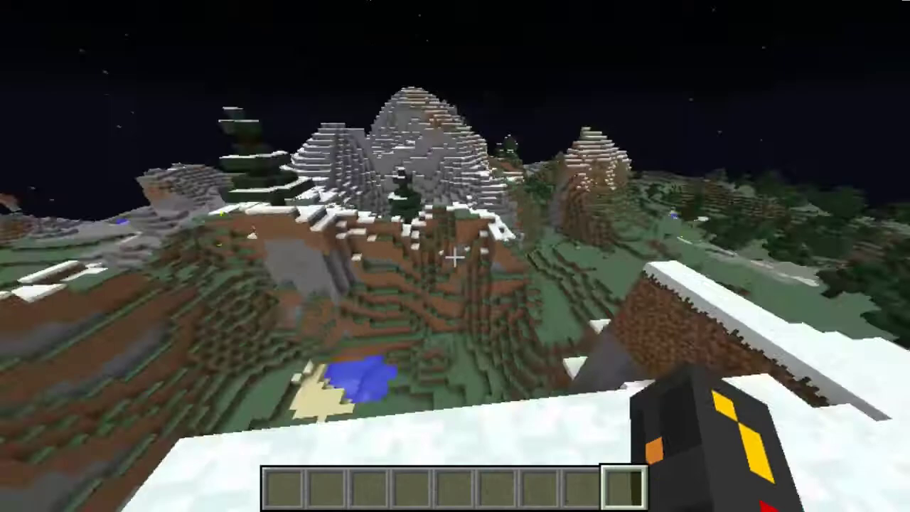
key("w")
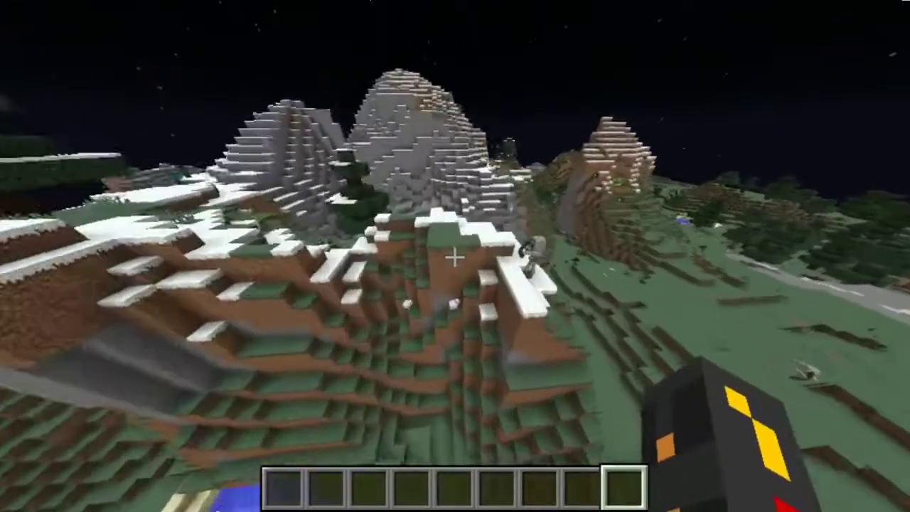
key("w")
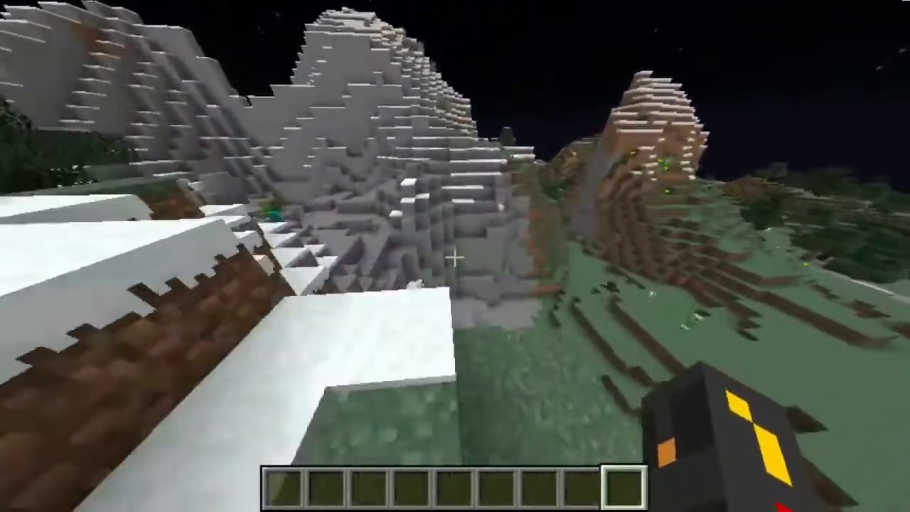
key("w")
key("slash")
type("pE")
key("Escape")
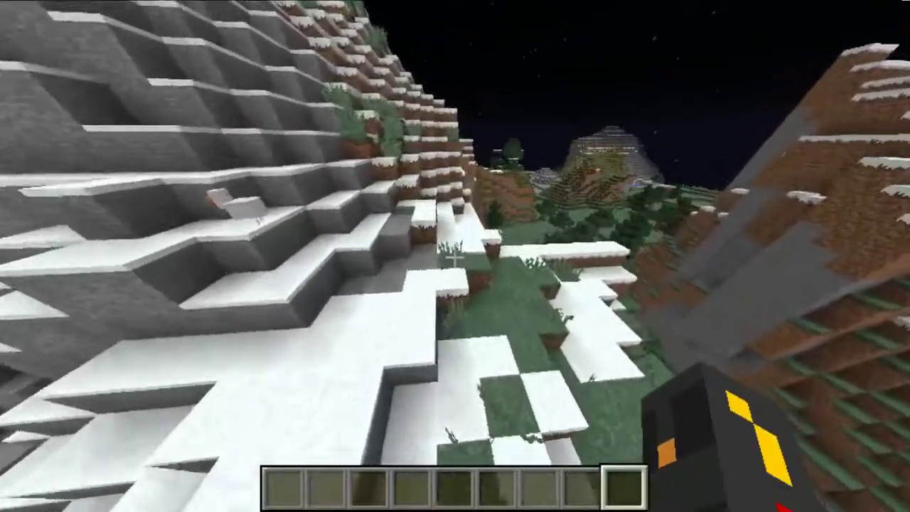
- Remove the permission essentials.fly from the YT group with /pex group YT remove essentials.fly
key("slash")
type("pex gr")
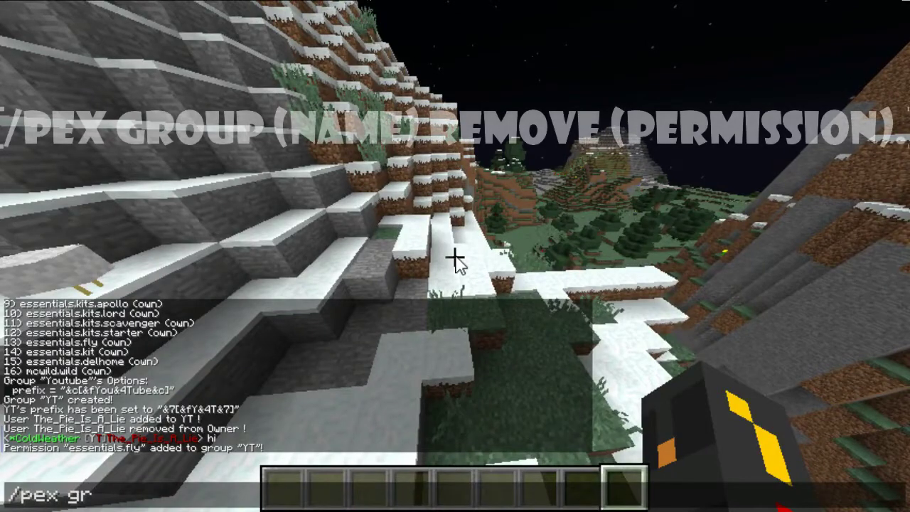
type("uoup YT")
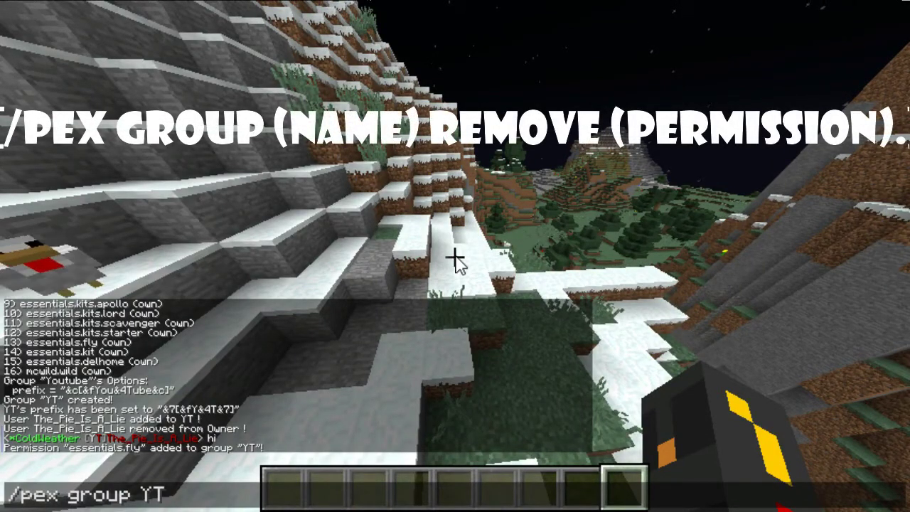
type(" remove es")
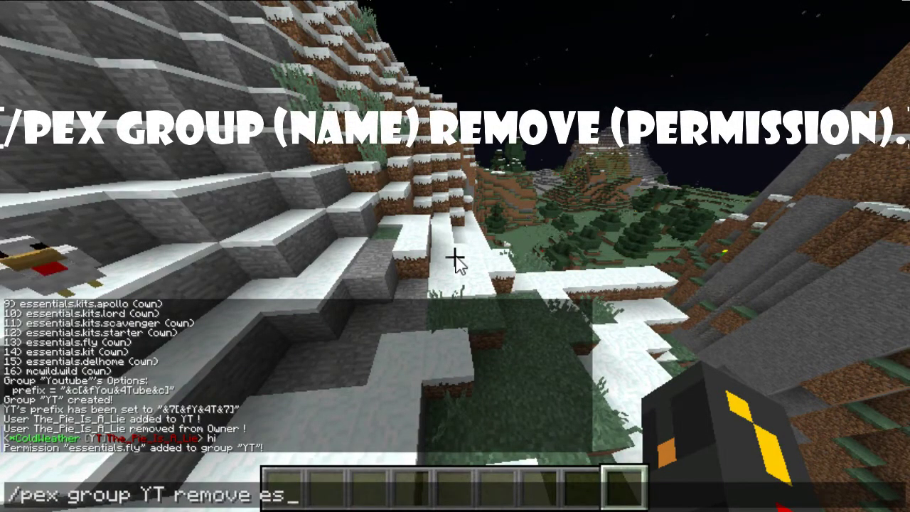
type("sentials.fly")
key("Return")
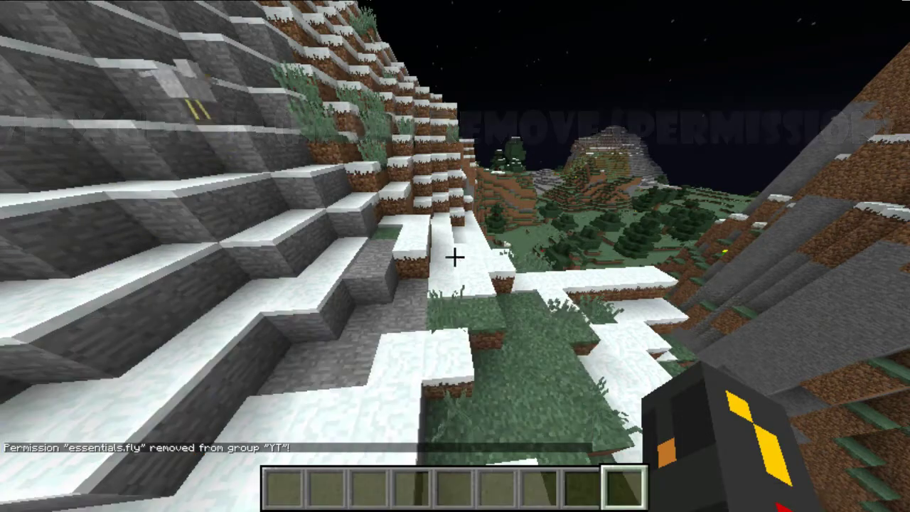
key("w")
key("space")
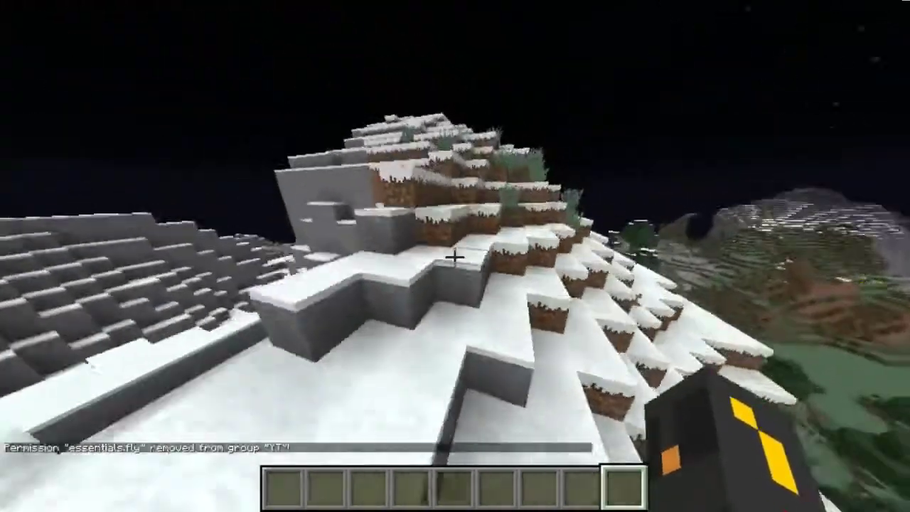
key("w")
key("space")
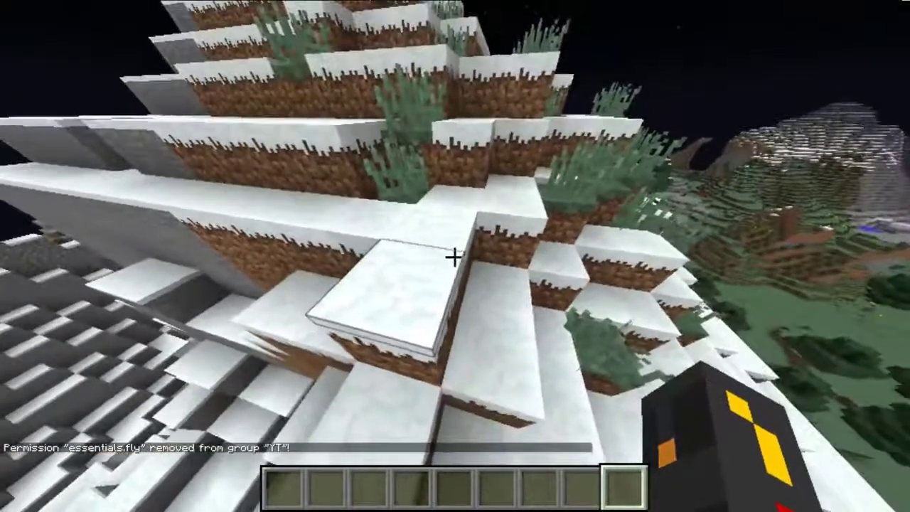
key("t")
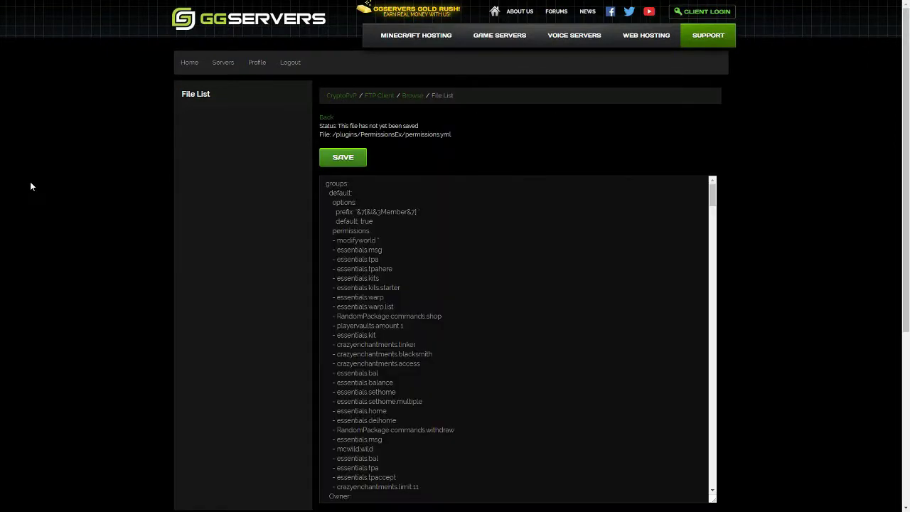
- In the GGServers web file editor, find the YT group's prefix entry in permissions.yml and save the file
scroll(389, 278, "down", 10)
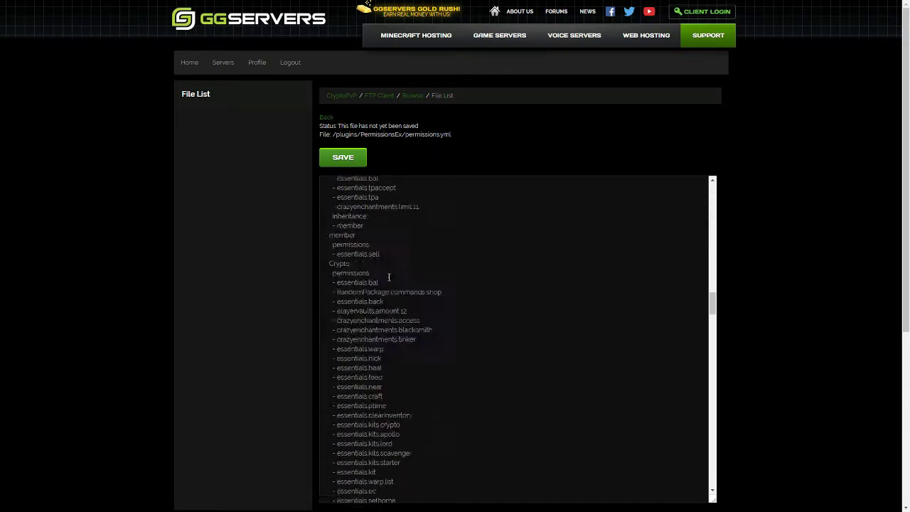
scroll(356, 263, "down", 15)
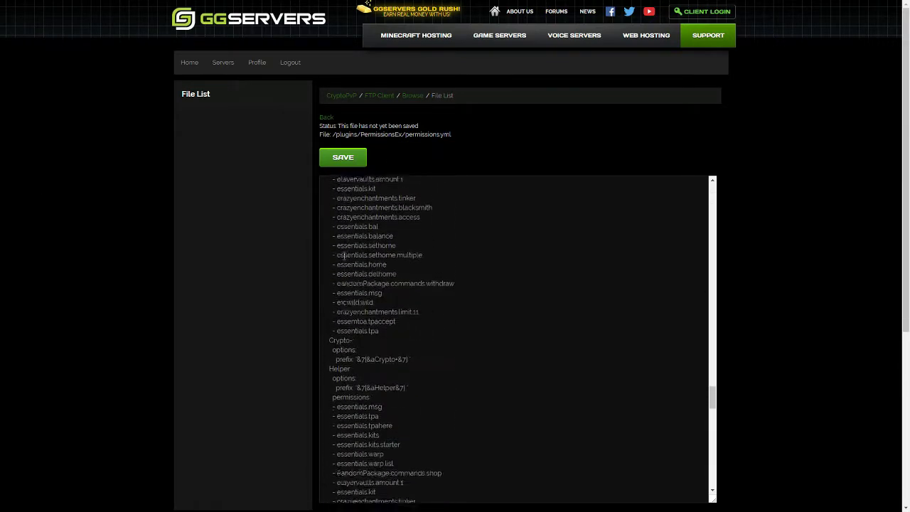
scroll(344, 255, "down", 15)
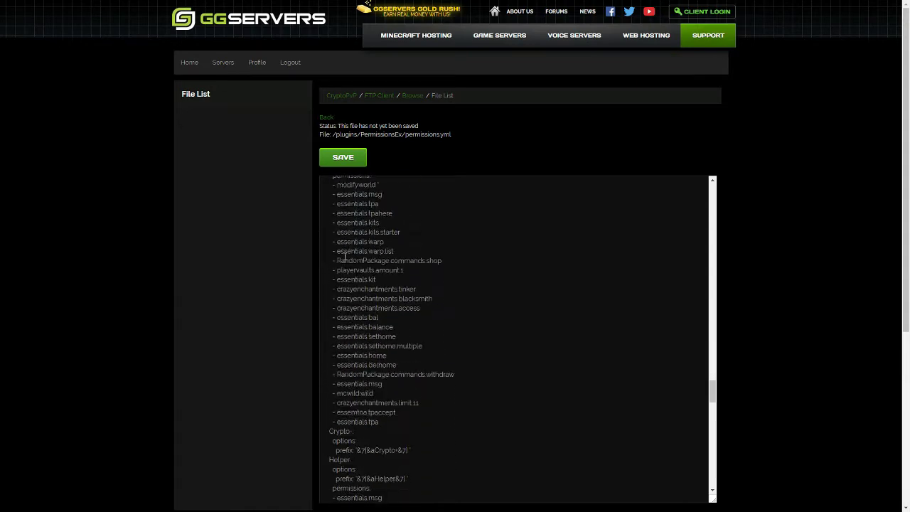
scroll(348, 260, "down", 15)
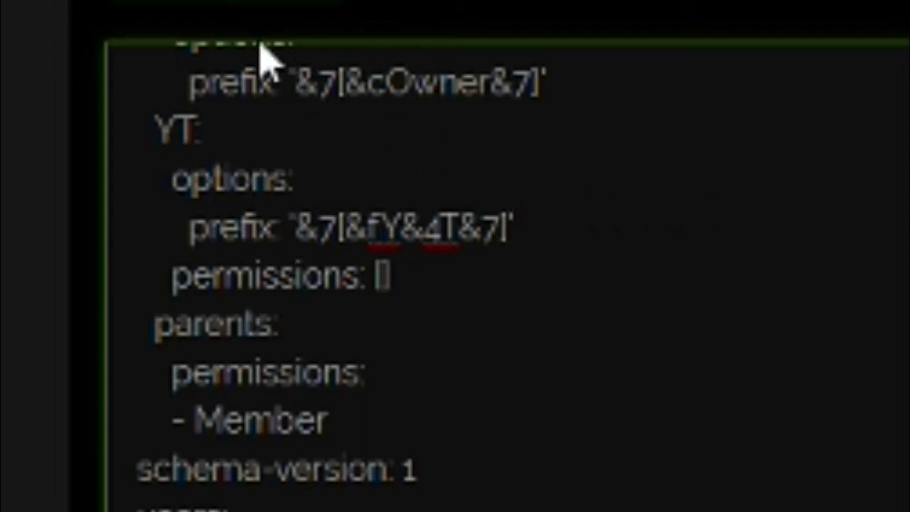
left_click(262, 1)
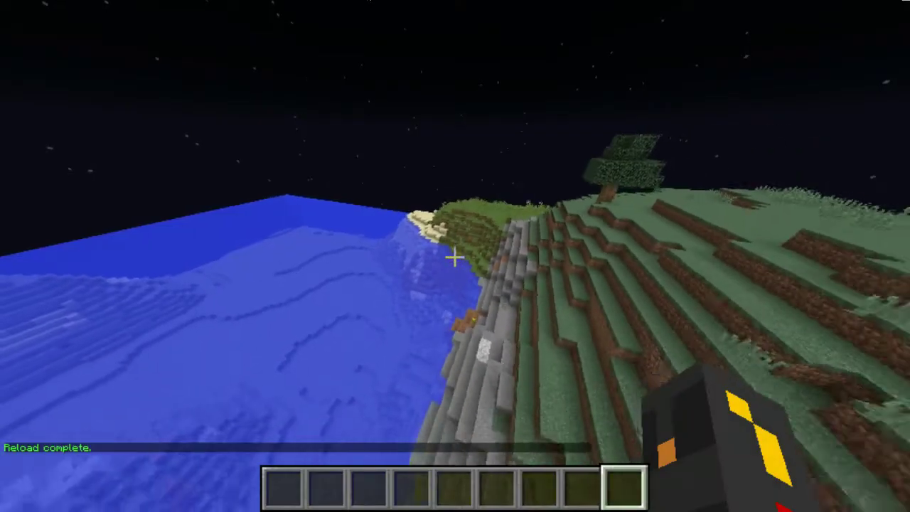
- Back in Minecraft, send the chat message "hi" to check the spacing between the YT prefix and the player's name
key("t")
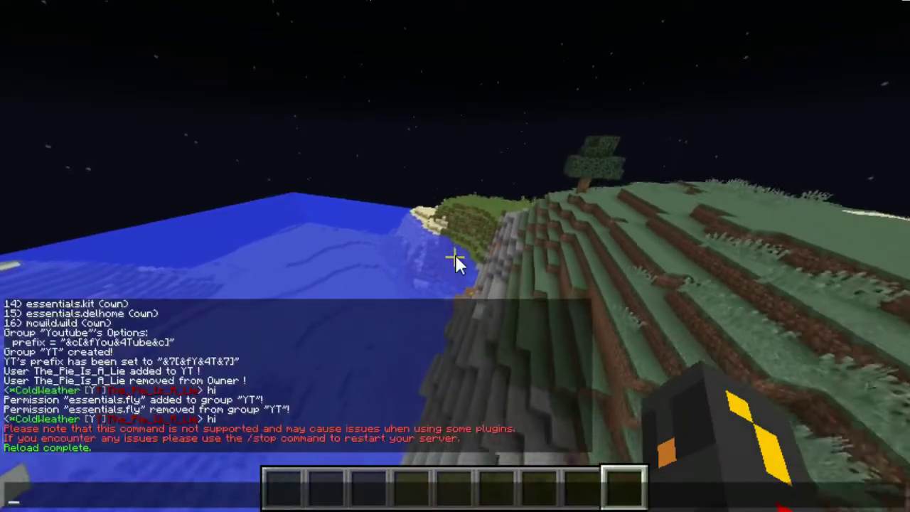
type("hi")
key("Return")
key("t")
key("Escape")
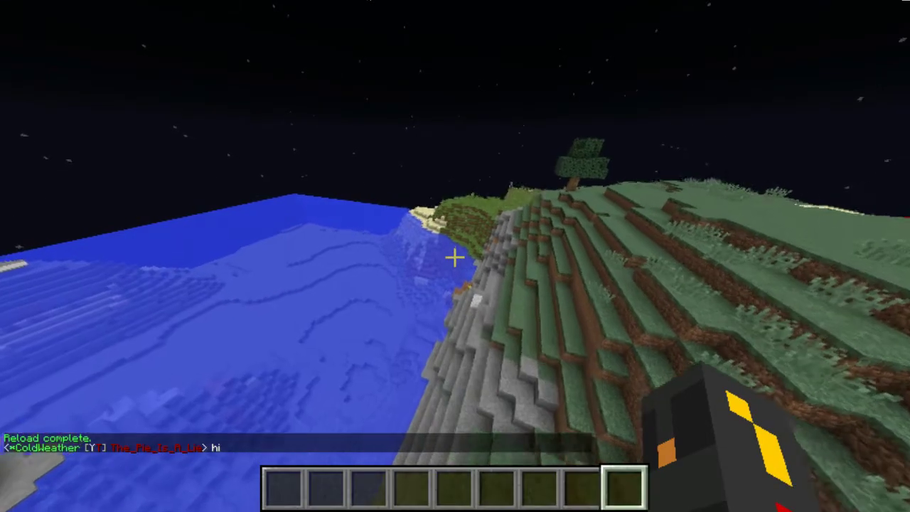
key("w")
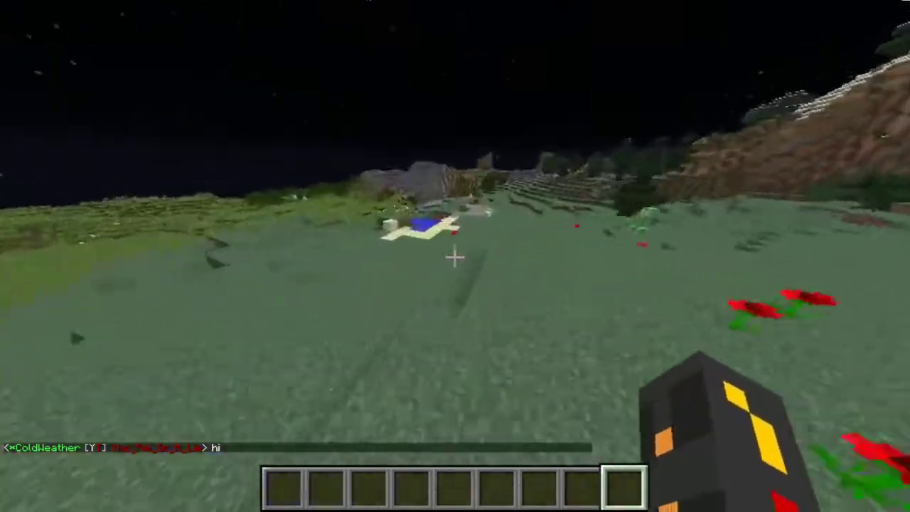
scroll(455, 257, "down", 1)
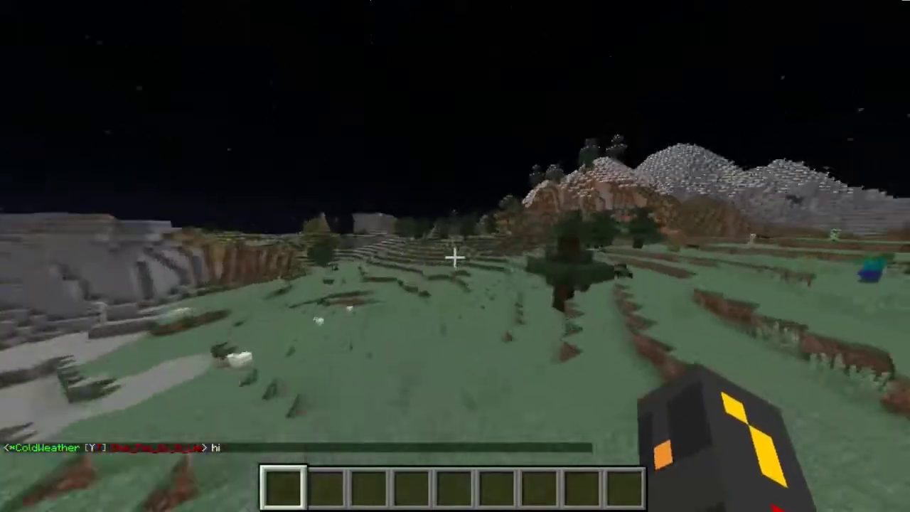